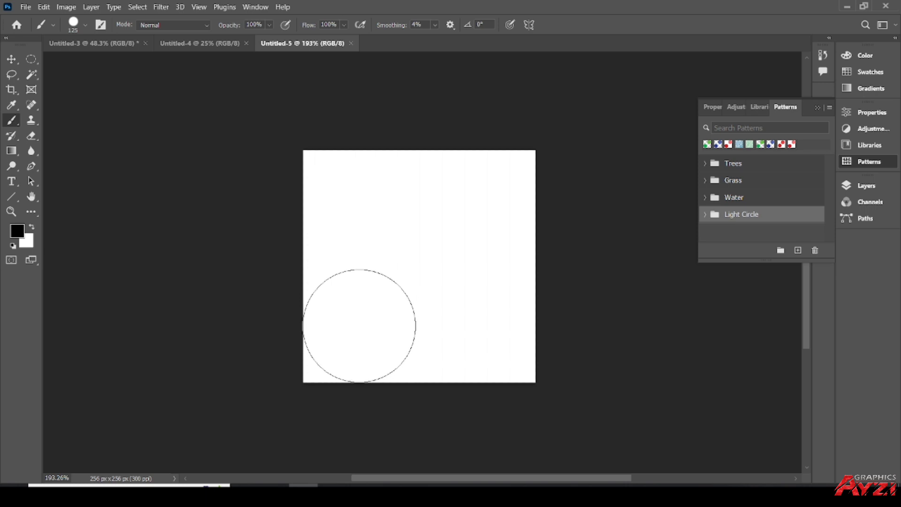
pyautogui.click(359, 326)
pyautogui.click(864, 187)
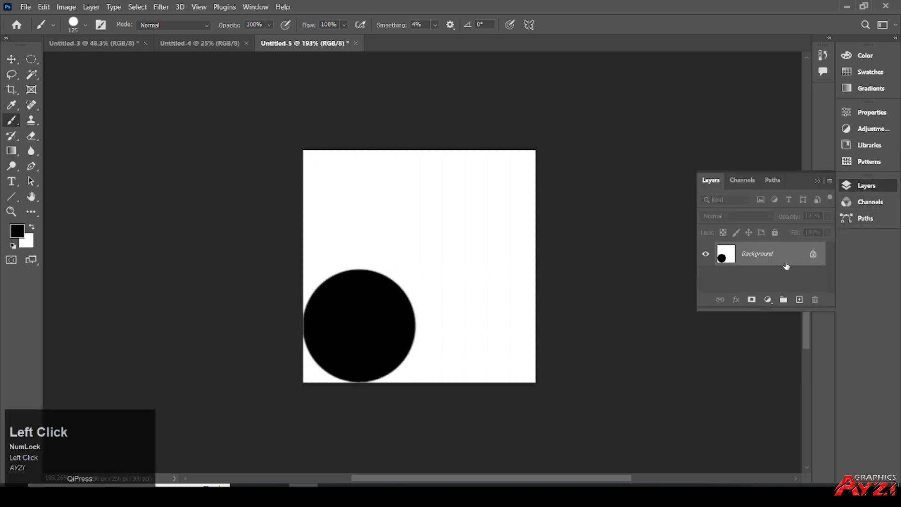
pyautogui.hotkey('ctrl', 'z')
# Add a new layer and paint a dark green (3da100) 125 px brush circle in the canvas's lower-left corner.
pyautogui.click(799, 301)
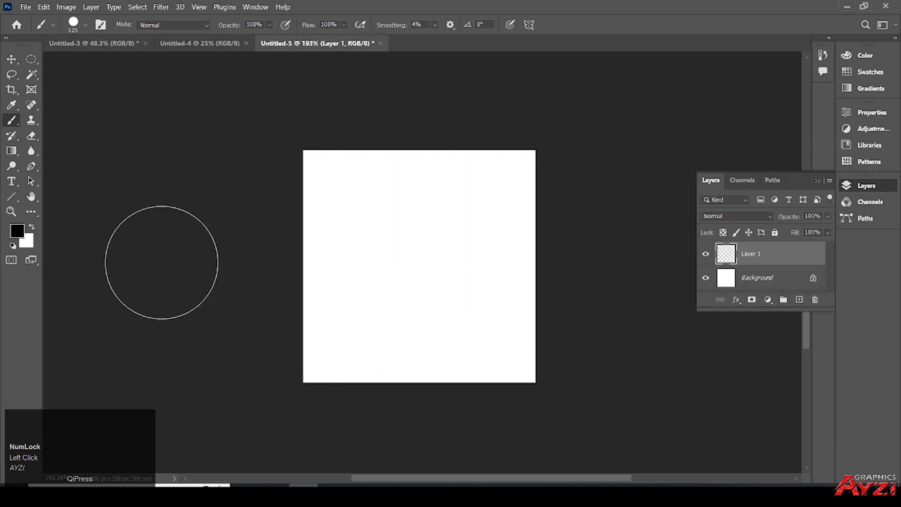
pyautogui.click(17, 230)
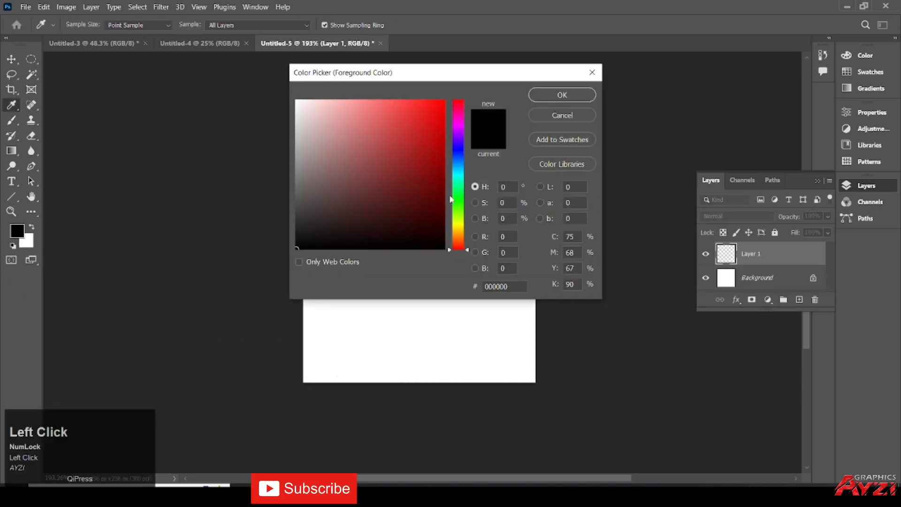
pyautogui.moveTo(457, 203); pyautogui.dragTo(458, 209)
pyautogui.moveTo(426, 133); pyautogui.dragTo(444, 155)
pyautogui.click(562, 95)
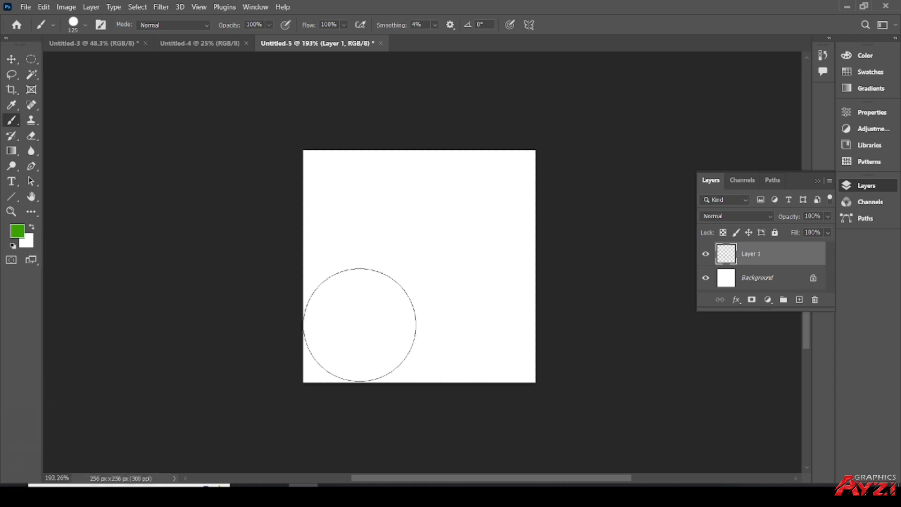
pyautogui.click(361, 325)
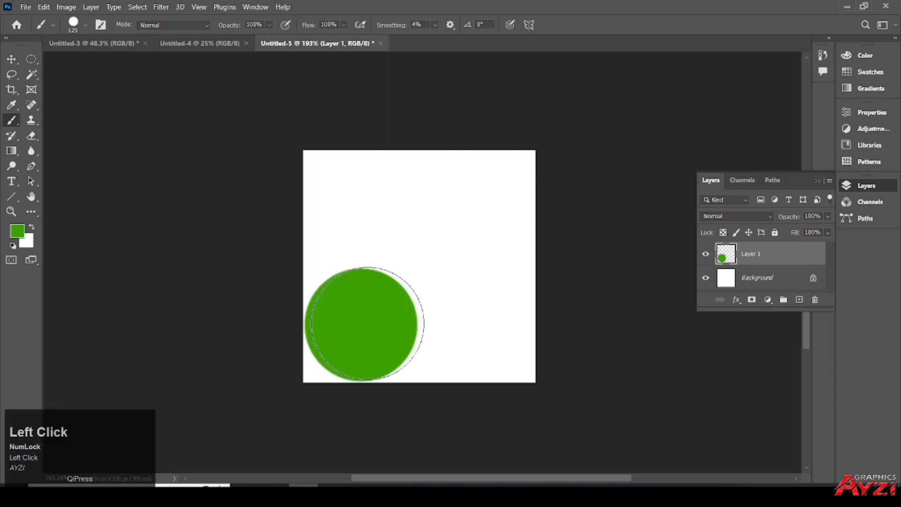
# Add another layer and paint a lighter green circle of the same brush size in the canvas's upper-right corner.
pyautogui.click(799, 300)
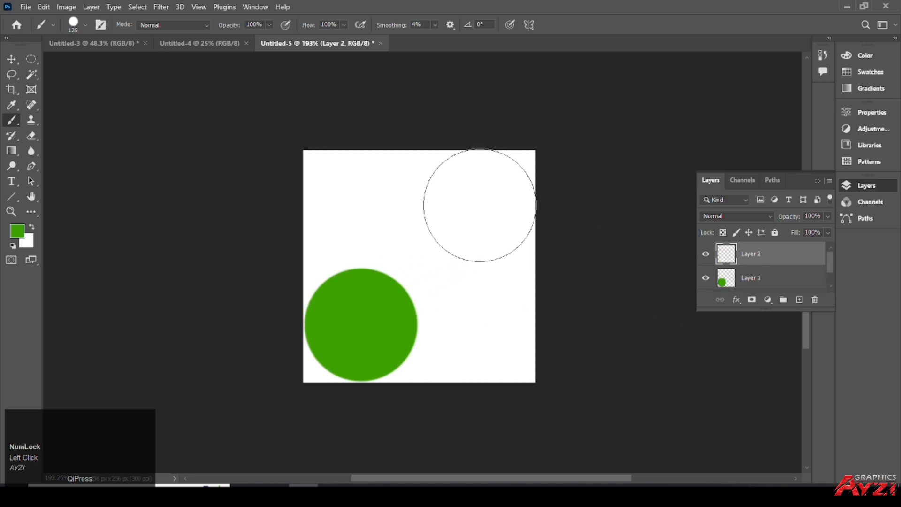
pyautogui.click(18, 232)
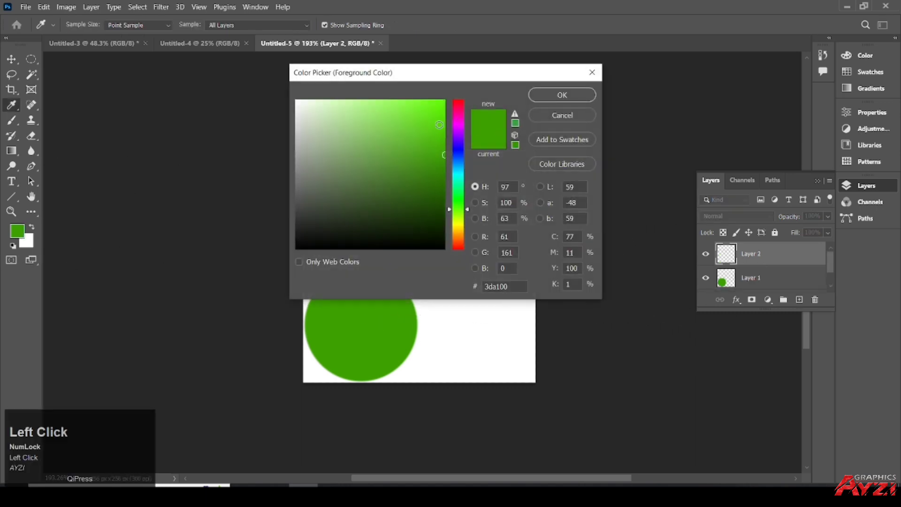
pyautogui.click(408, 115)
pyautogui.click(562, 94)
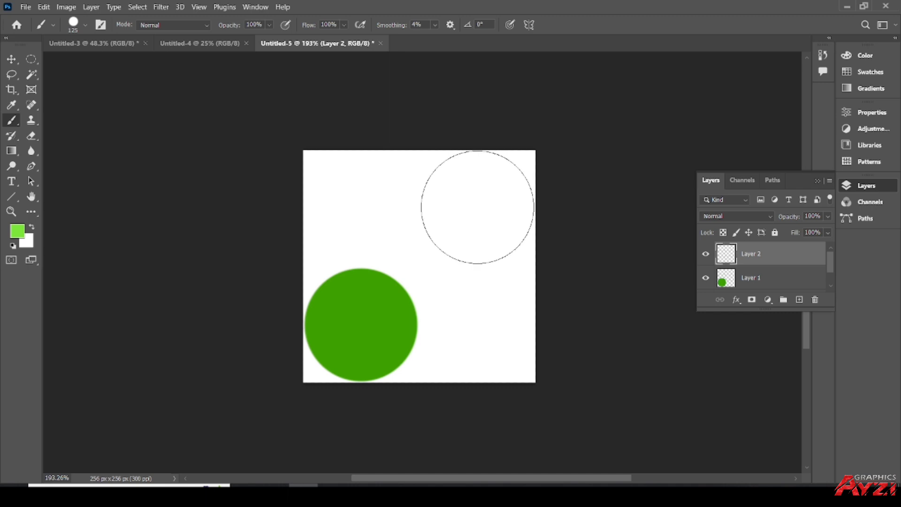
pyautogui.click(477, 207)
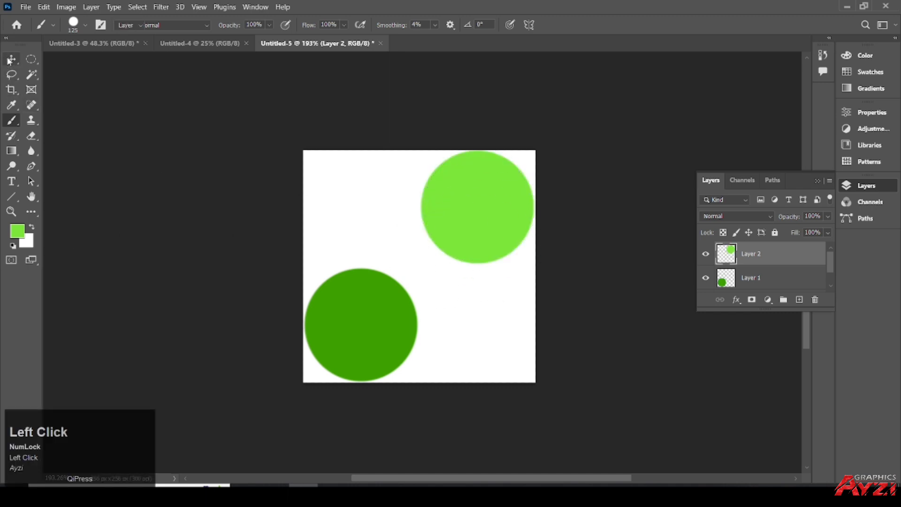
# Convert the two green circle layers together into one smart object.
pyautogui.click(11, 59)
pyautogui.keyDown('shift'); pyautogui.click(765, 277); pyautogui.keyUp('shift')
pyautogui.rightClick(766, 277)
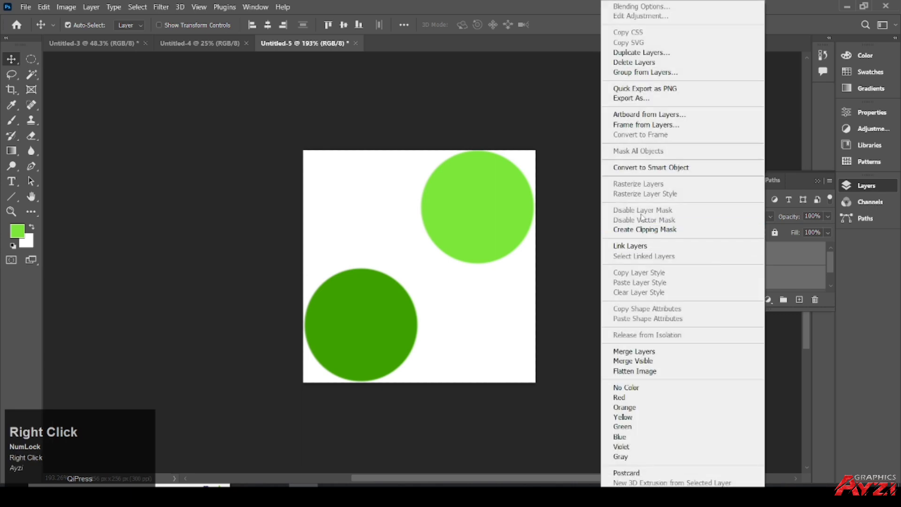
pyautogui.click(670, 168)
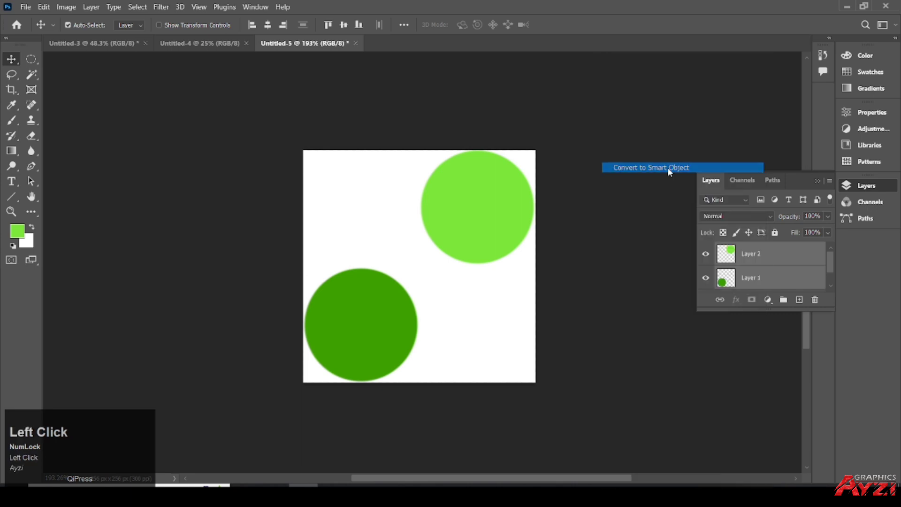
# Save the two-circle artwork as a new pattern named Pattern 5, and collapse the Light Circle pattern group.
pyautogui.click(870, 162)
pyautogui.click(797, 250)
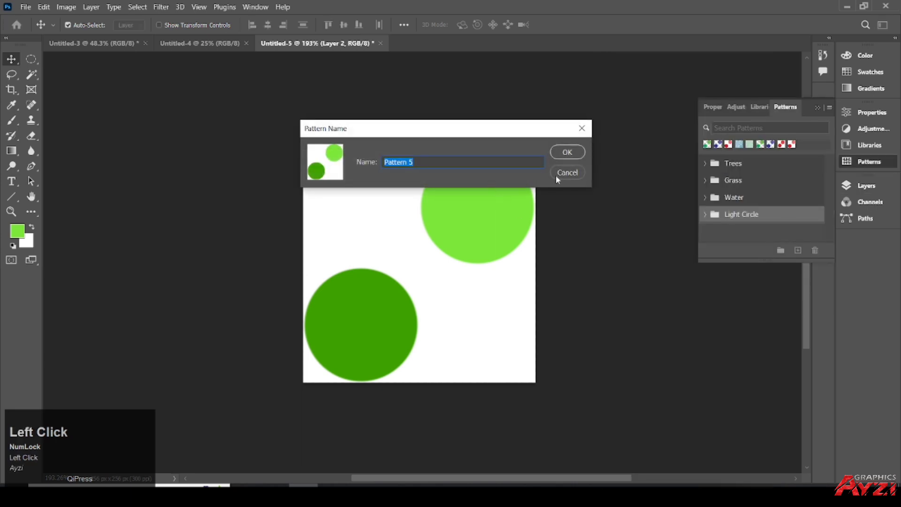
pyautogui.click(567, 151)
pyautogui.scroll(2, 737, 198)
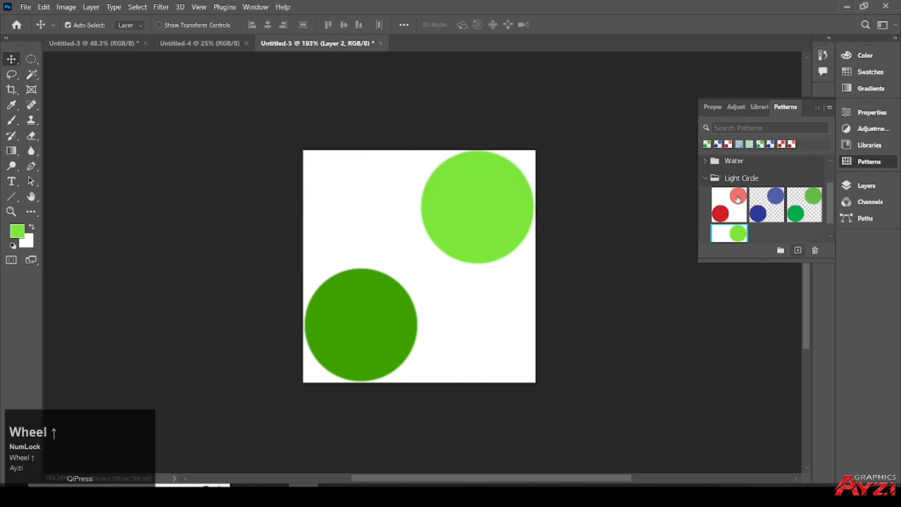
pyautogui.scroll(-1, 709, 177)
pyautogui.click(706, 169)
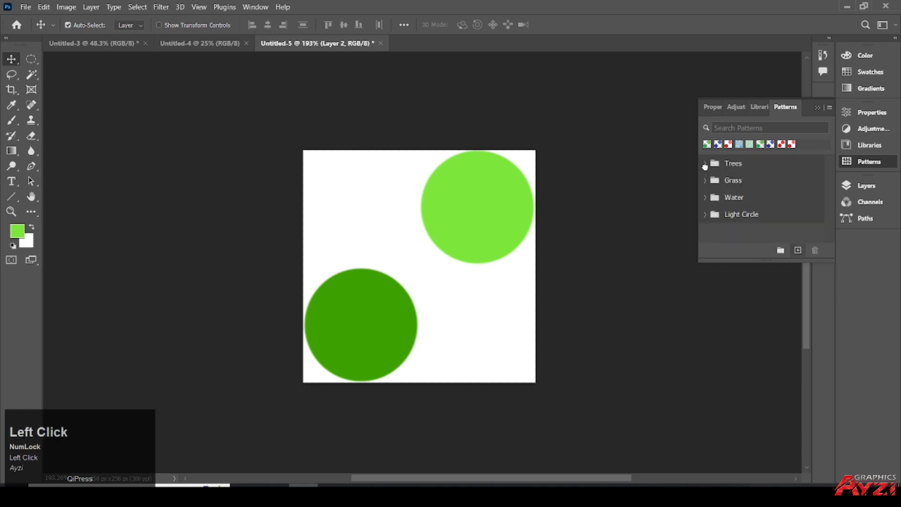
# Switch to the Untitled-4 document and add a new layer above the background.
pyautogui.click(221, 47)
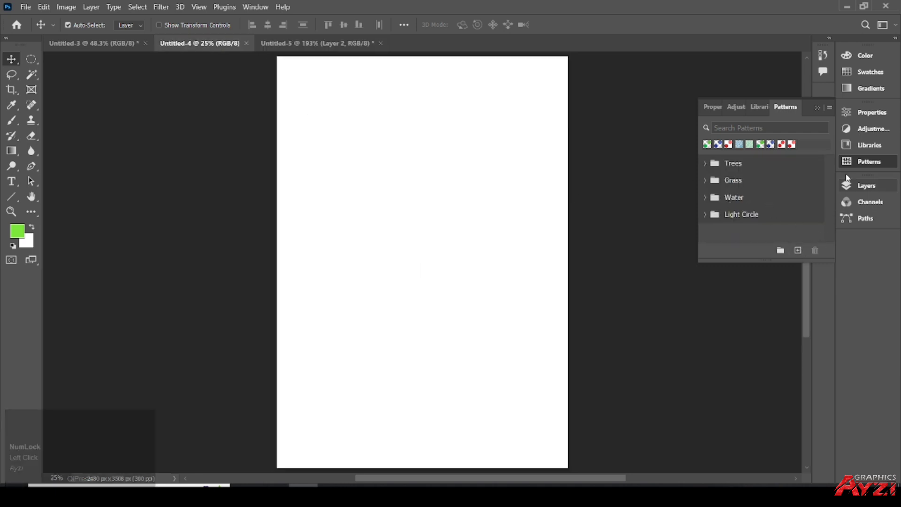
pyautogui.click(864, 162)
pyautogui.click(868, 187)
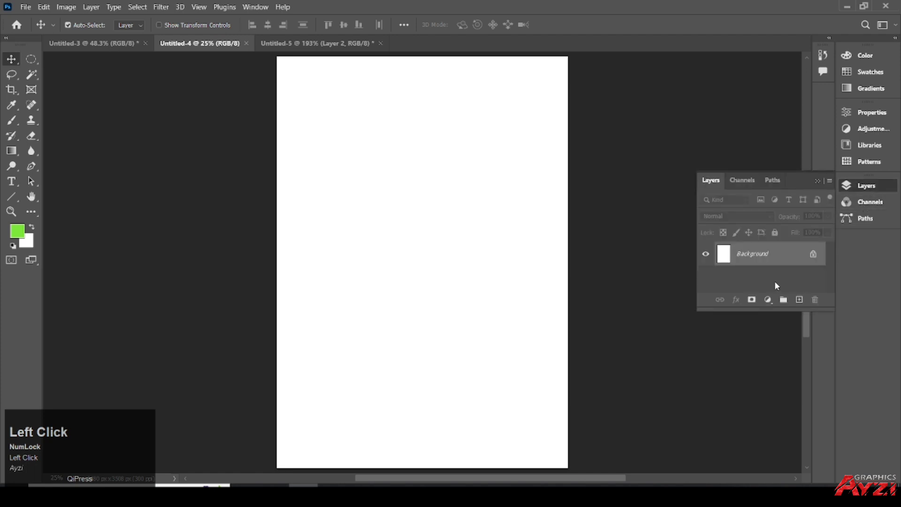
pyautogui.click(800, 301)
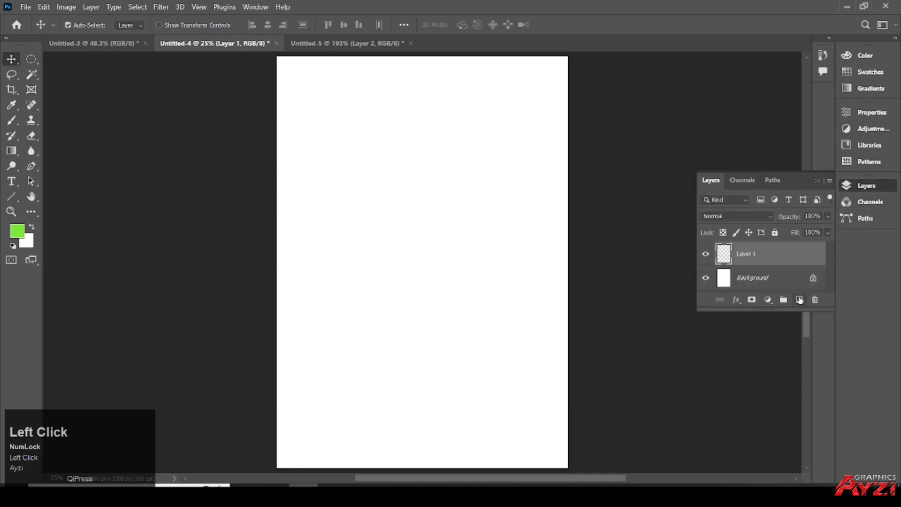
# Fill the new layer with the transparent green circles pattern from the Light Circle group.
pyautogui.click(864, 162)
pyautogui.click(705, 215)
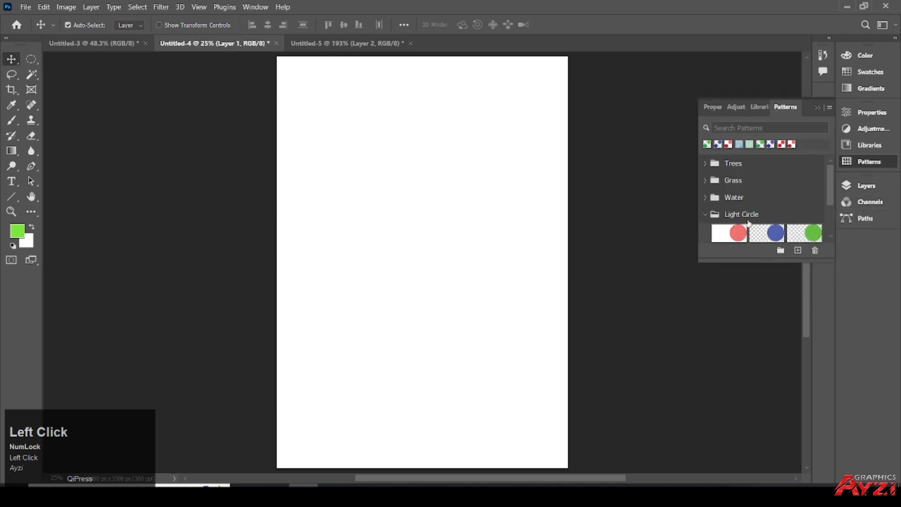
pyautogui.scroll(-2, 800, 248)
pyautogui.scroll(-1, 808, 233)
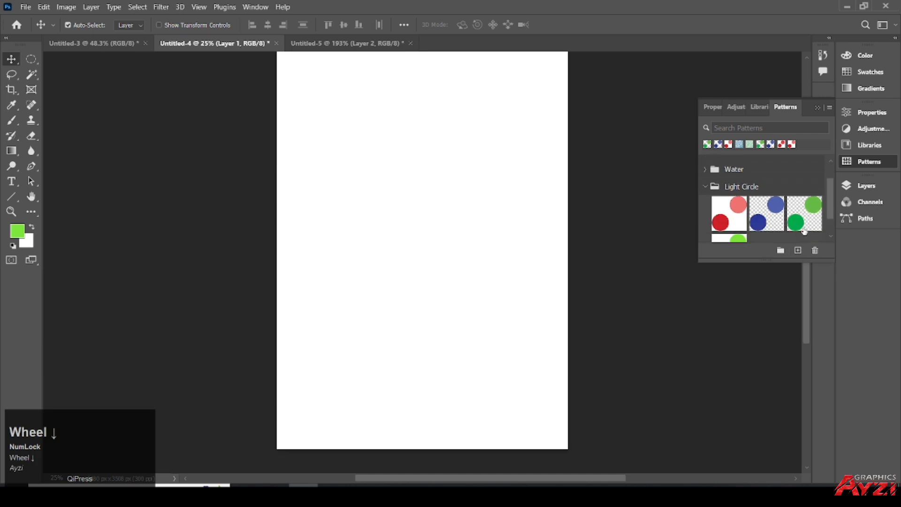
pyautogui.scroll(1, 803, 229)
pyautogui.click(804, 226)
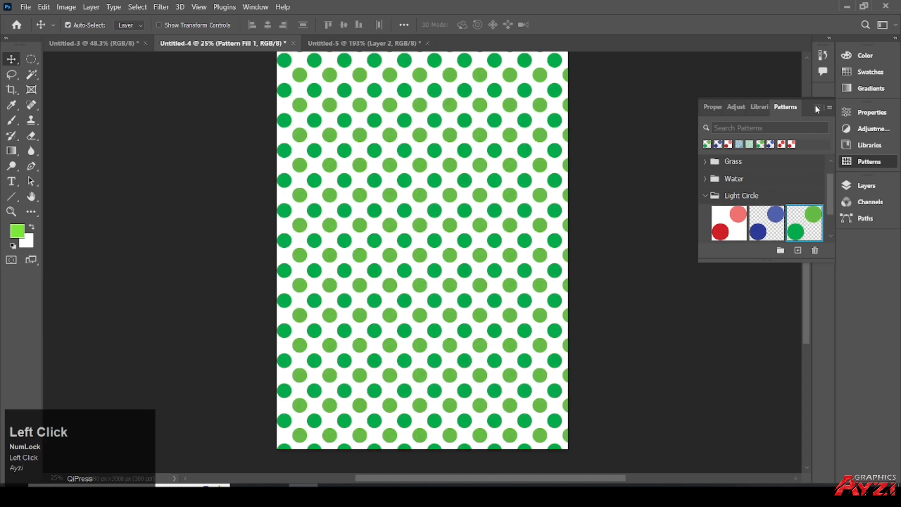
# Set the pattern fill layer's scale to 70%.
pyautogui.click(817, 108)
pyautogui.click(864, 187)
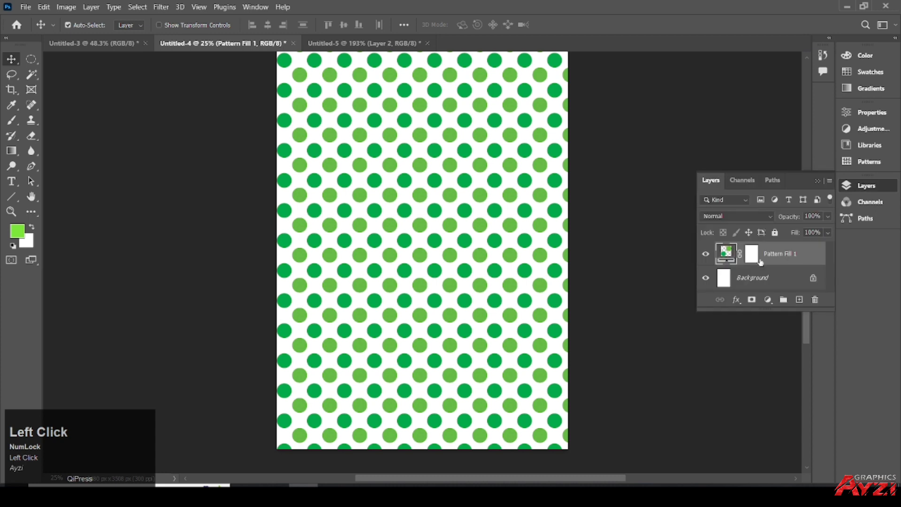
pyautogui.doubleClick(725, 254)
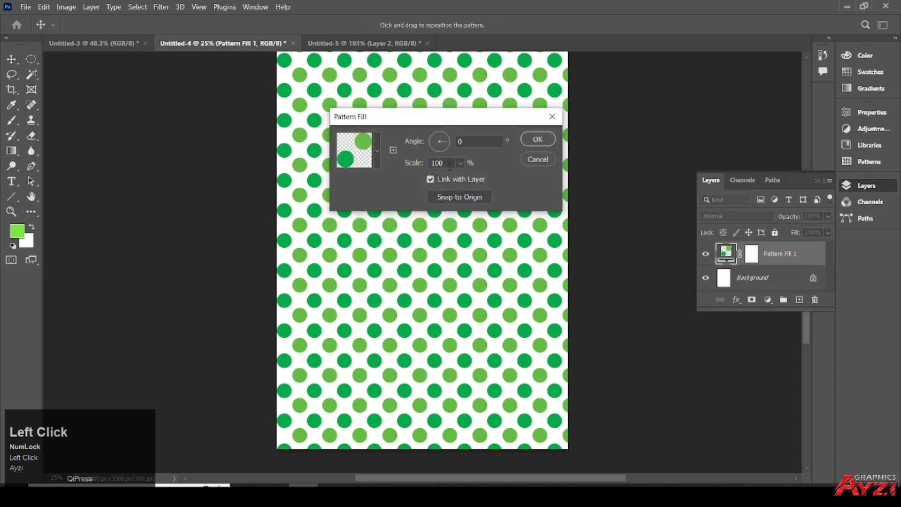
pyautogui.write('70')
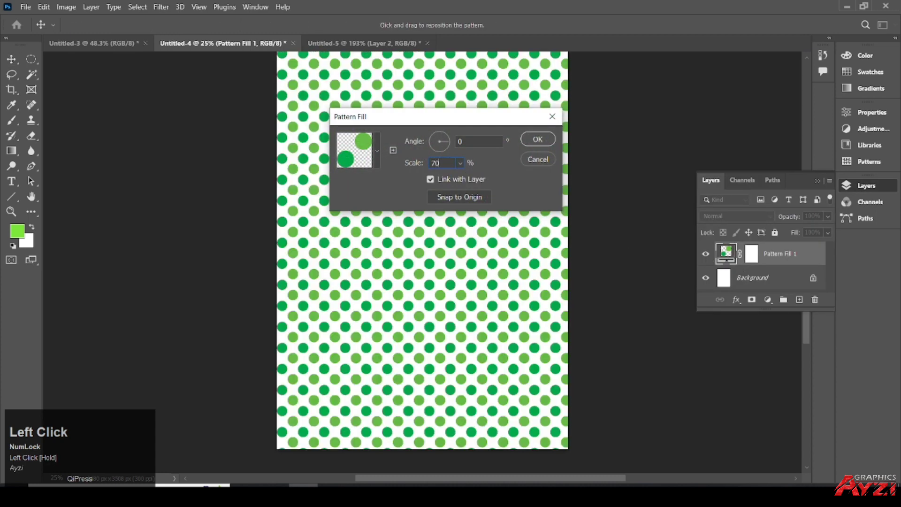
pyautogui.click(538, 139)
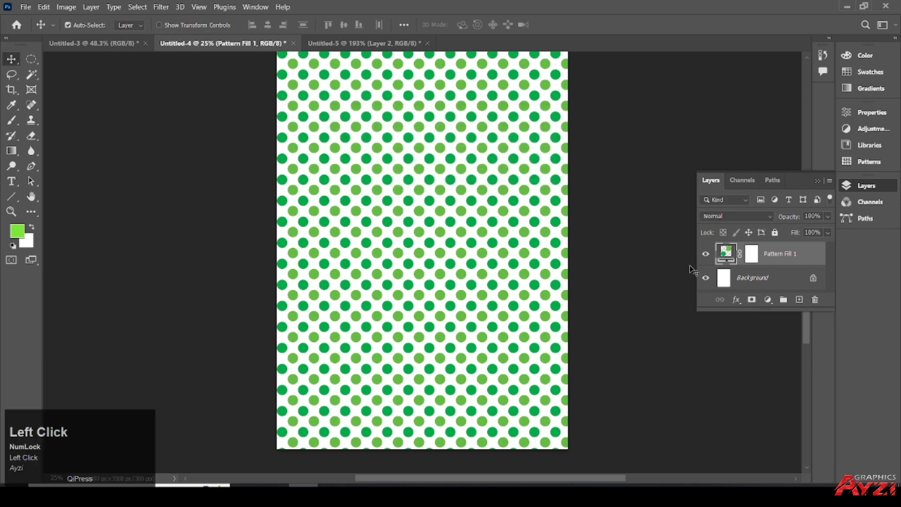
# Merge the pattern fill layer with the background layer.
pyautogui.keyDown('shift'); pyautogui.click(752, 278); pyautogui.keyUp('shift')
pyautogui.rightClick(751, 278)
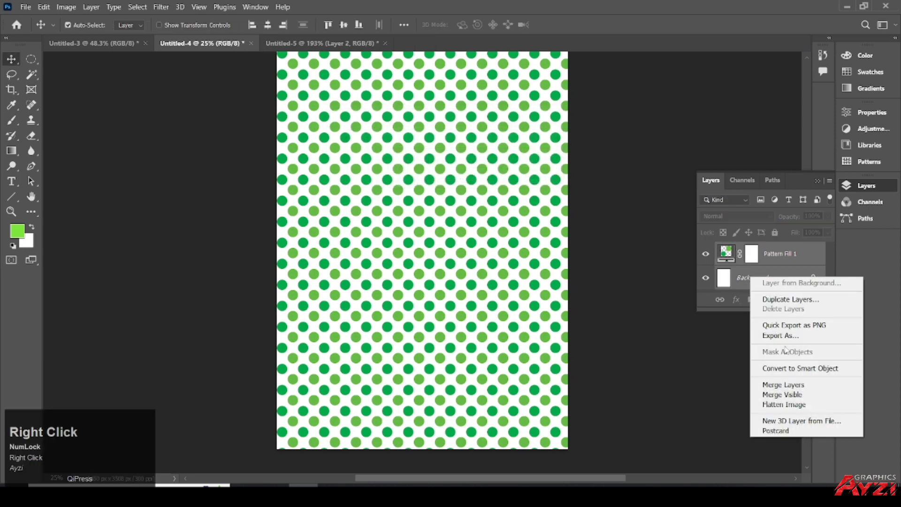
pyautogui.click(778, 384)
# Draw a circular selection from its centre slightly above the middle of the dotted page.
pyautogui.press('space')
pyautogui.moveTo(451, 175); pyautogui.dragTo(427, 176)
pyautogui.click(31, 60)
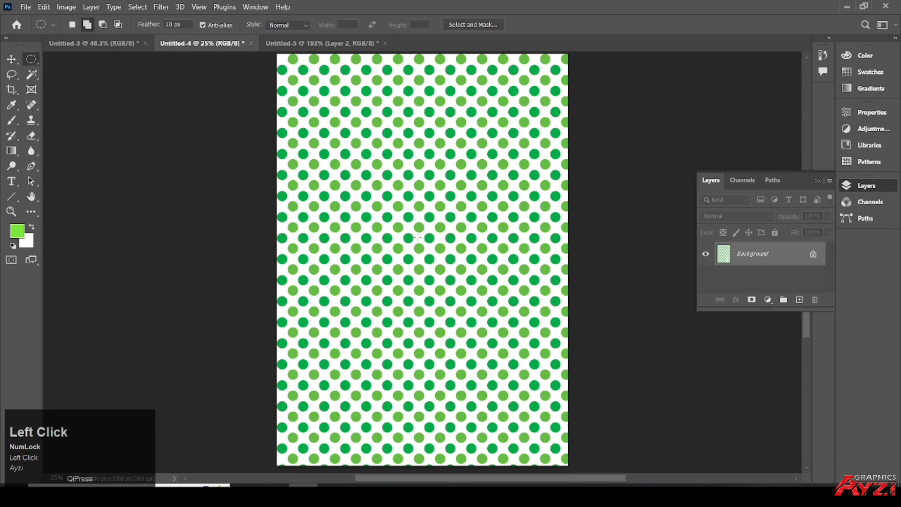
pyautogui.moveTo(418, 238); pyautogui.dragTo(504, 335)
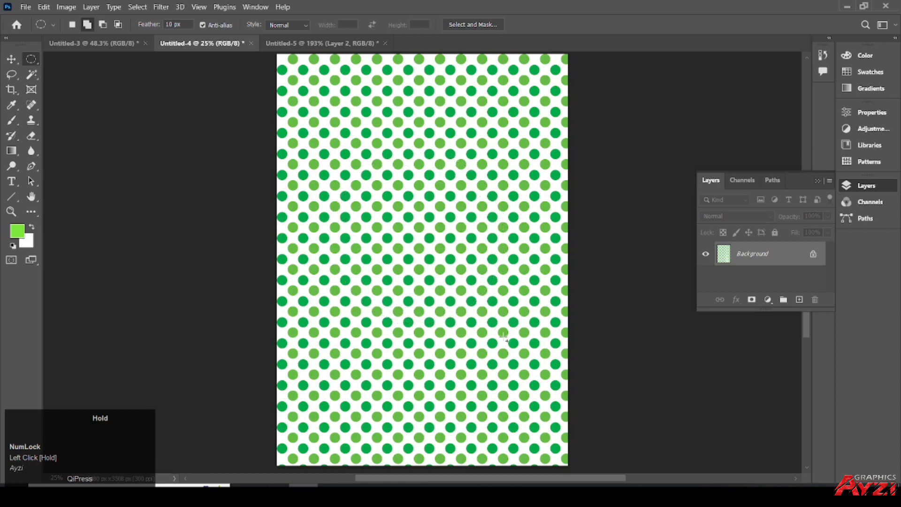
# Apply the Spherize distortion to the circular selection with an amount of 100% in Normal mode.
pyautogui.click(161, 8)
pyautogui.moveTo(254, 160)
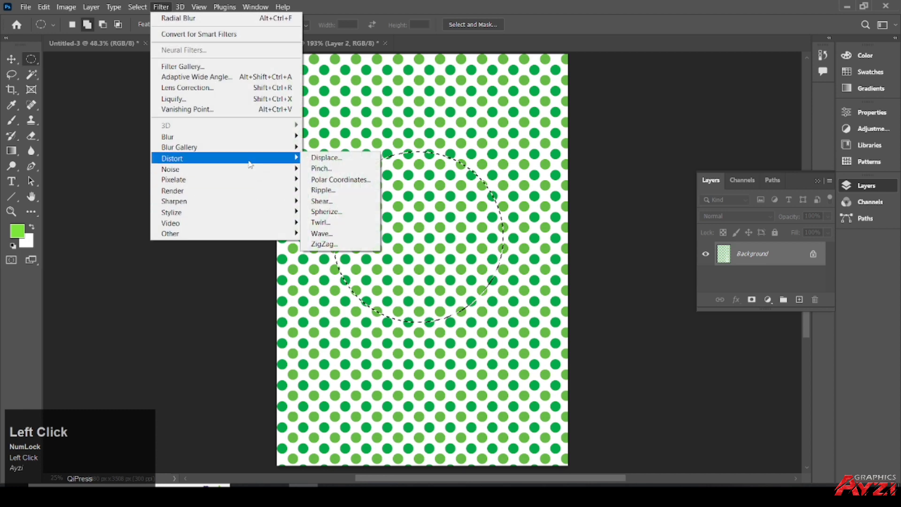
pyautogui.click(335, 213)
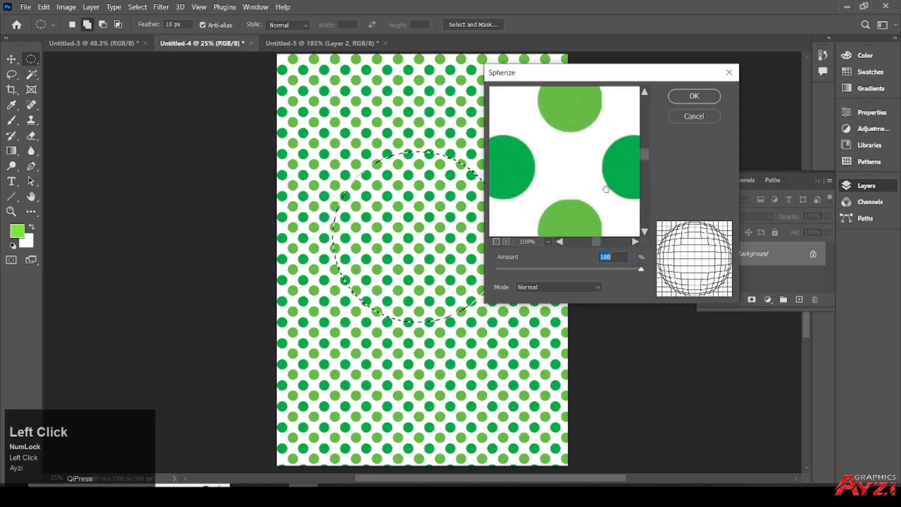
pyautogui.click(599, 268)
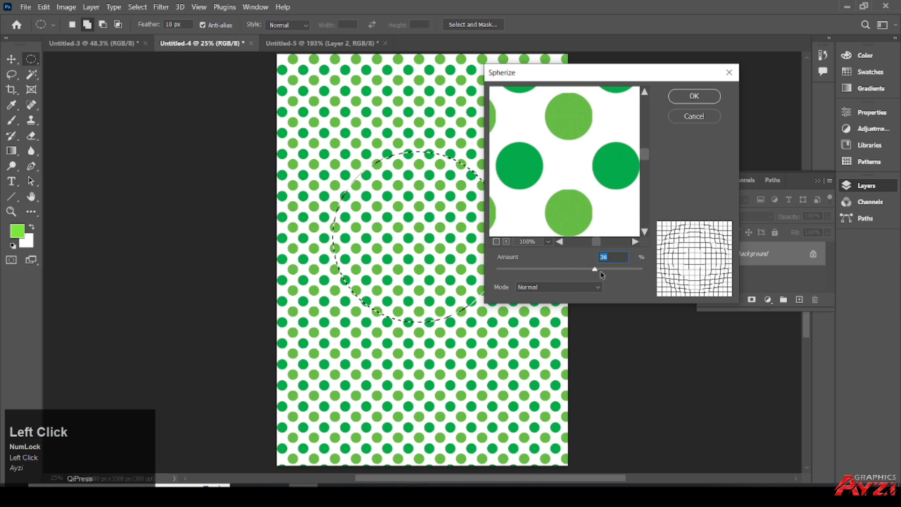
pyautogui.moveTo(595, 270); pyautogui.dragTo(648, 272)
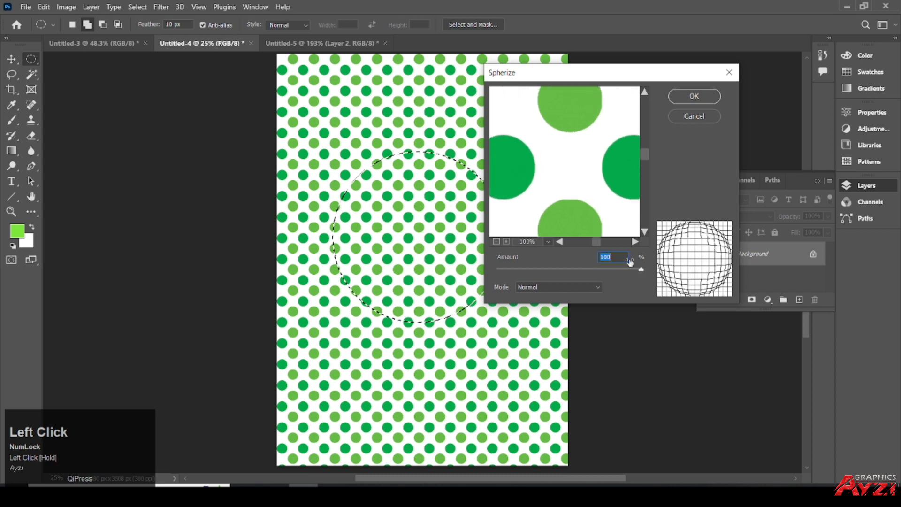
pyautogui.click(694, 96)
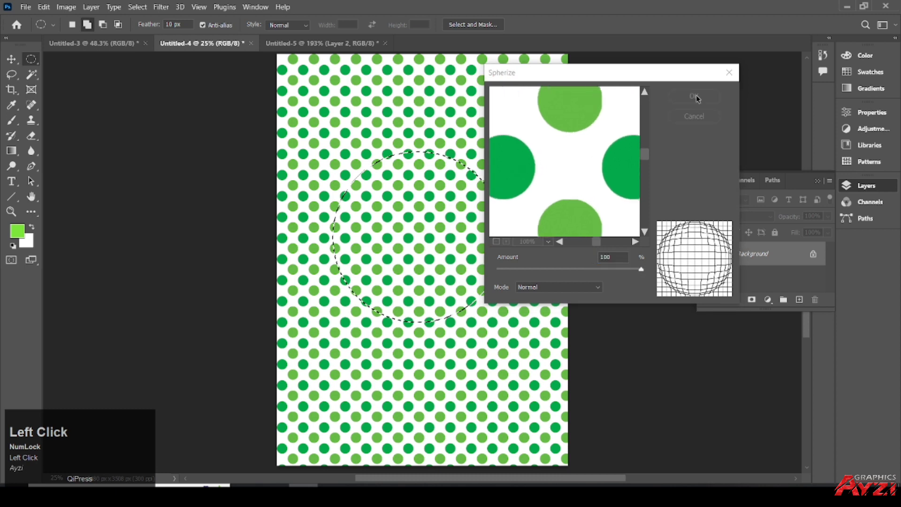
# Copy the spherized selection to a new layer and hide the background layer.
pyautogui.press('ctrl')
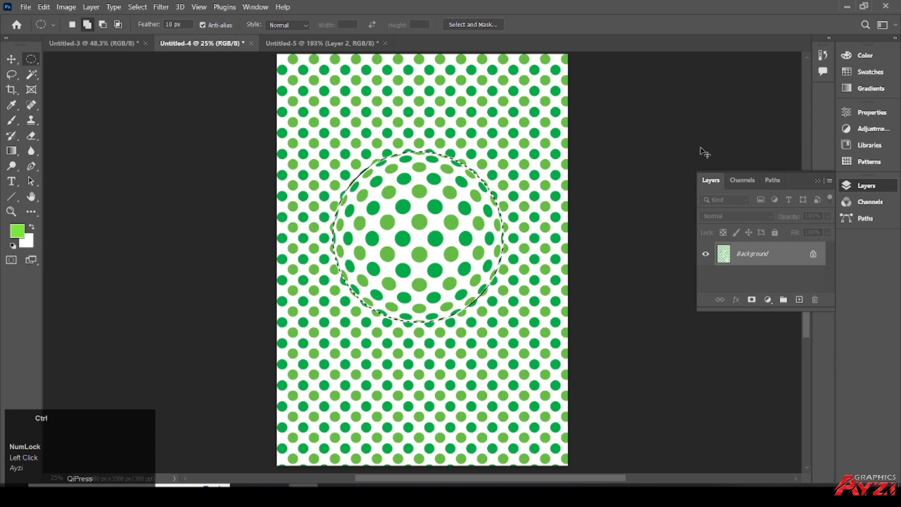
pyautogui.hotkey('ctrl', 'j')
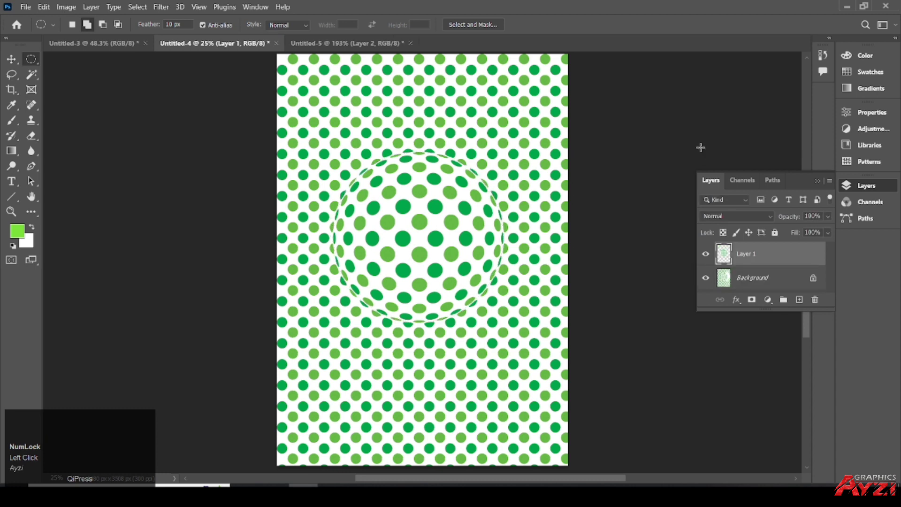
pyautogui.click(709, 278)
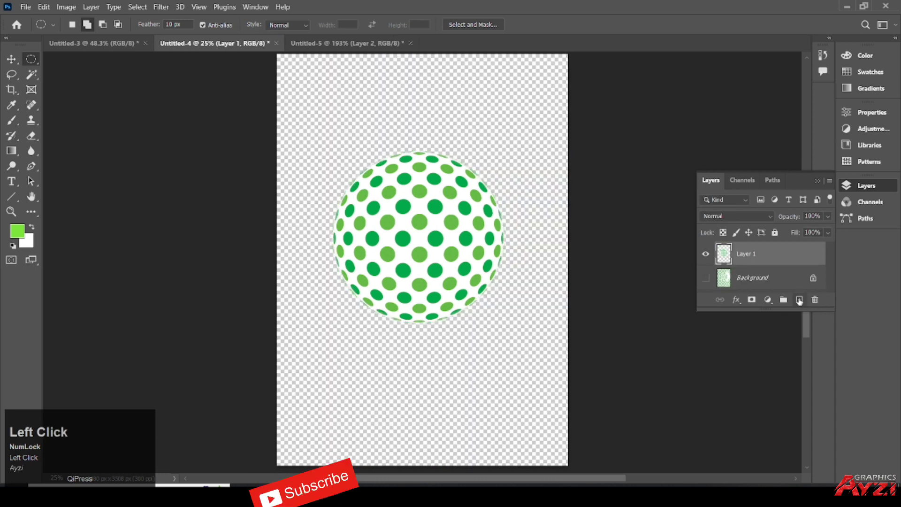
# Add a new layer between the background and the dotted sphere layer and fill it with black.
pyautogui.click(752, 282)
pyautogui.click(799, 299)
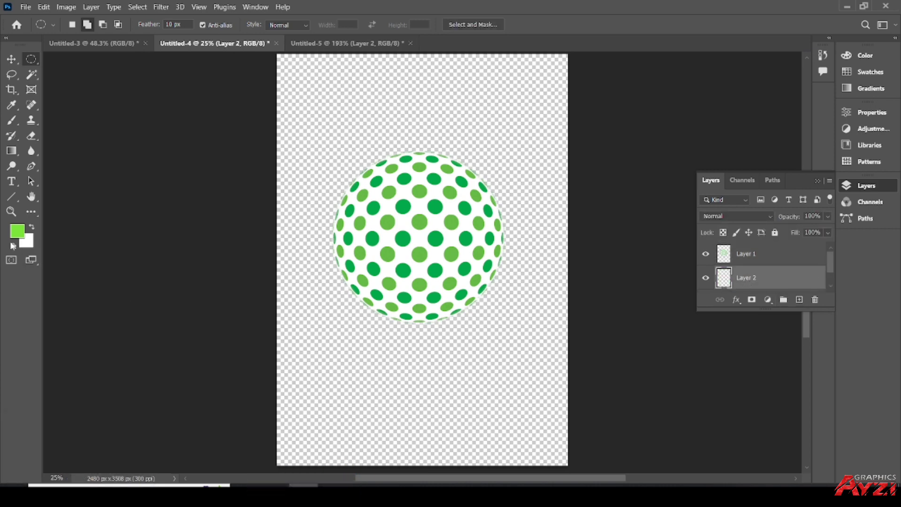
pyautogui.click(13, 246)
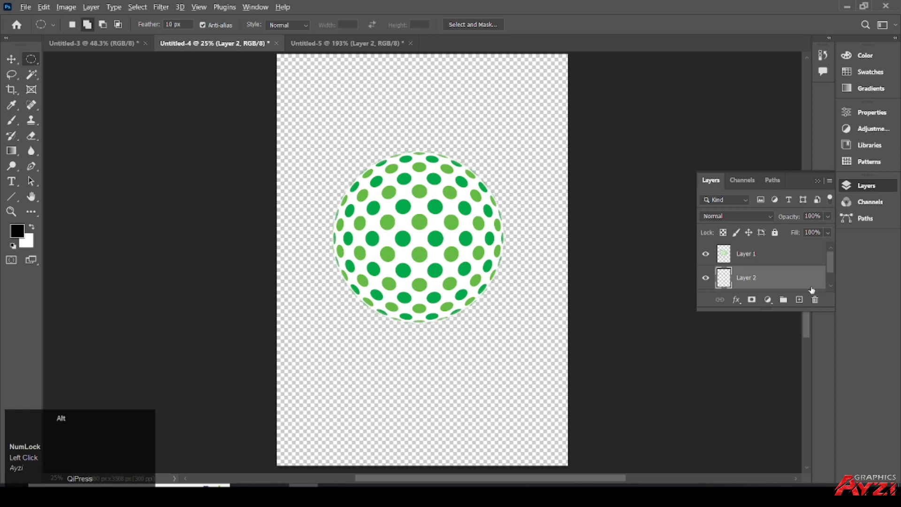
pyautogui.hotkey('alt', 'BackSpace')
# Select the sphere's white area with the Magic Wand on Layer 1, delete it and clear the selection.
pyautogui.click(740, 252)
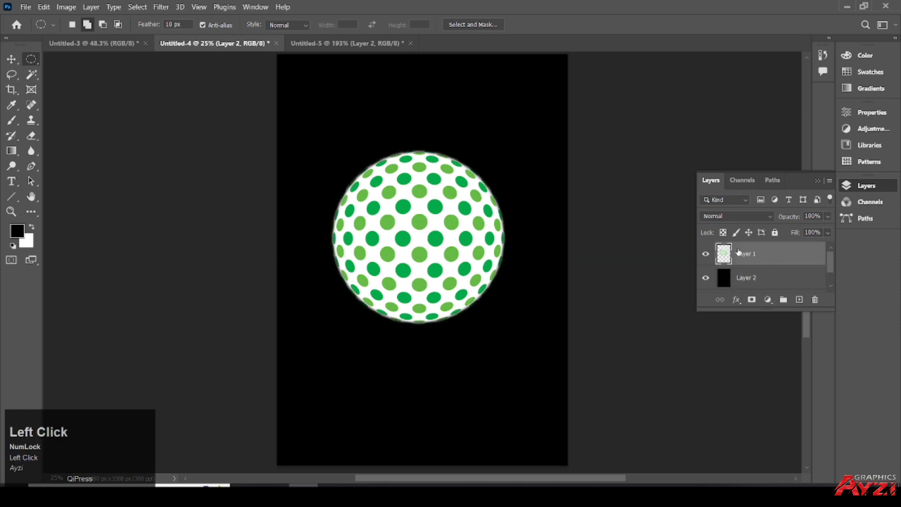
pyautogui.click(31, 74)
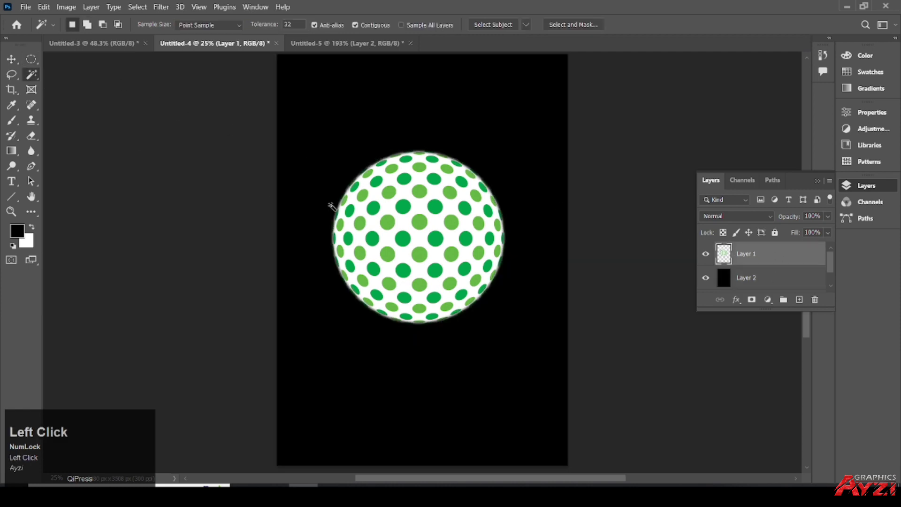
pyautogui.click(420, 208)
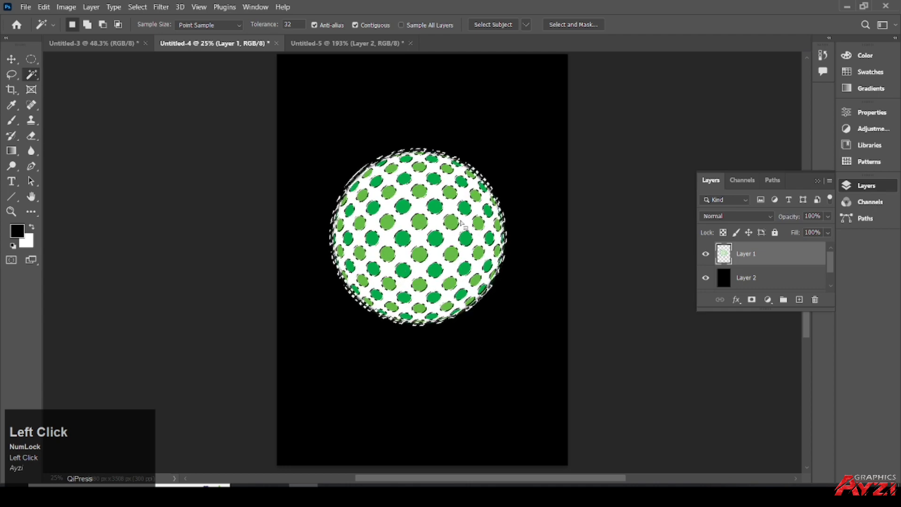
pyautogui.press('BackSpace')
pyautogui.hotkey('ctrl', 'd')
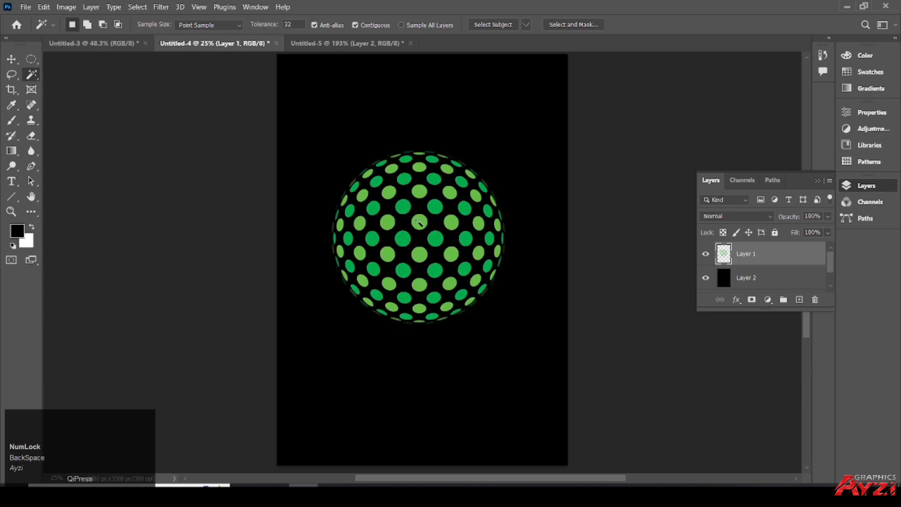
# Duplicate the dotted sphere layer and make the original Layer 1 below the copy active.
pyautogui.click(11, 59)
pyautogui.moveTo(752, 265); pyautogui.dragTo(800, 300)
pyautogui.click(713, 273)
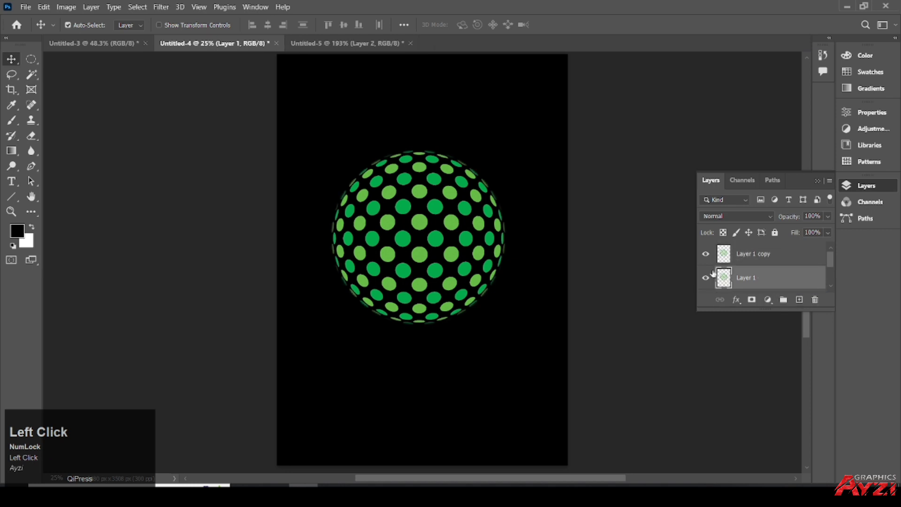
# Apply a Radial Blur to Layer 1 with amount 100, Zoom method and Good quality.
pyautogui.click(161, 7)
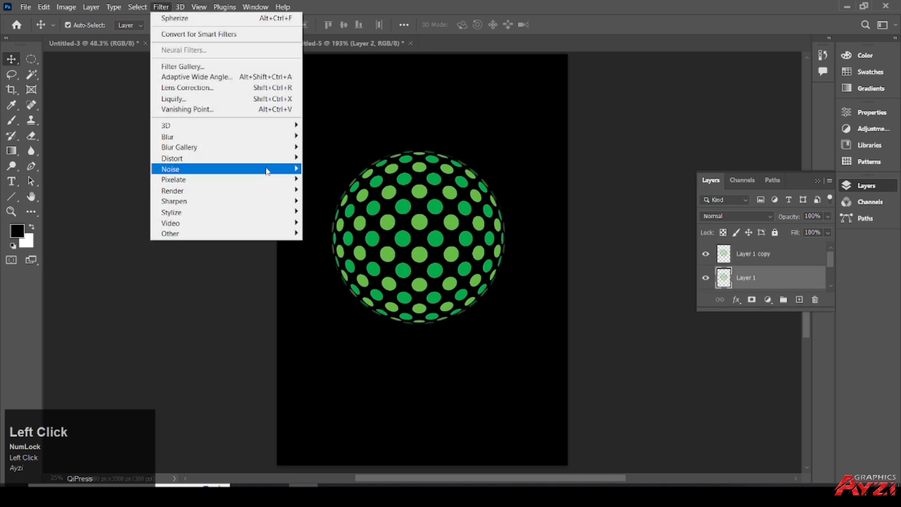
pyautogui.moveTo(271, 137)
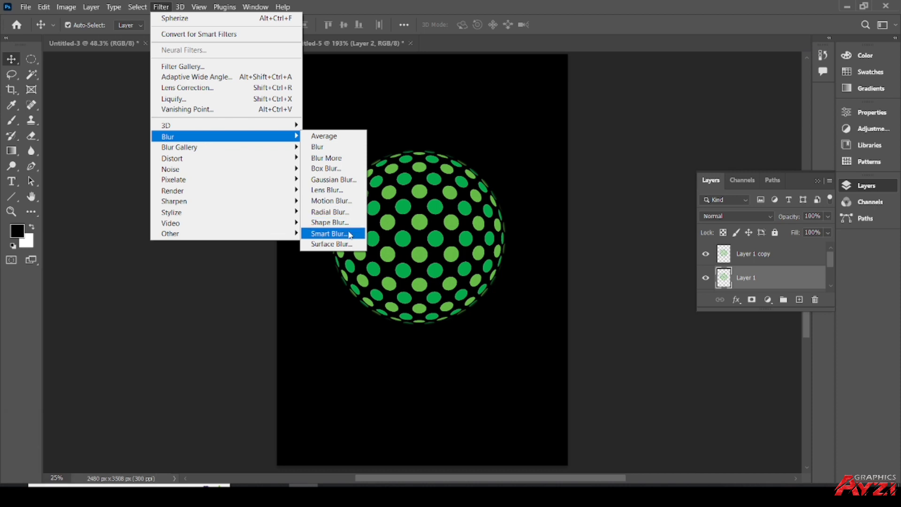
pyautogui.click(347, 211)
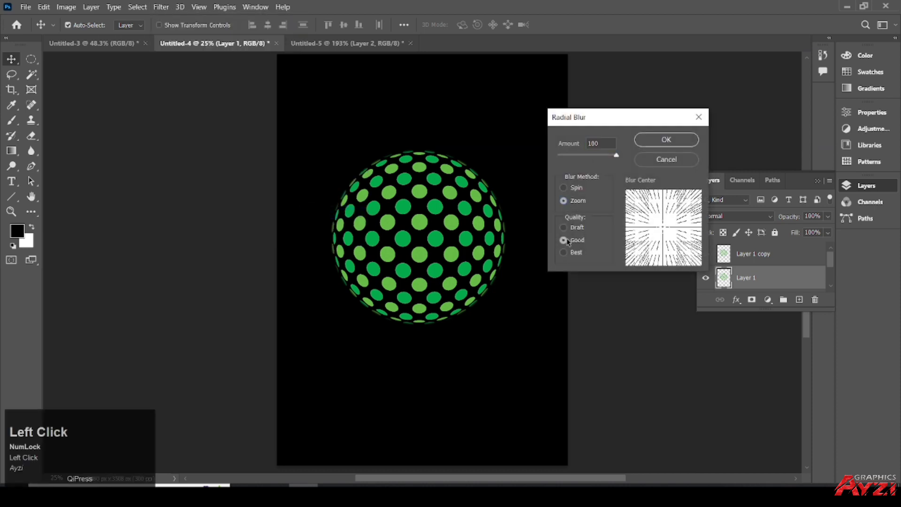
pyautogui.click(616, 154)
pyautogui.click(665, 143)
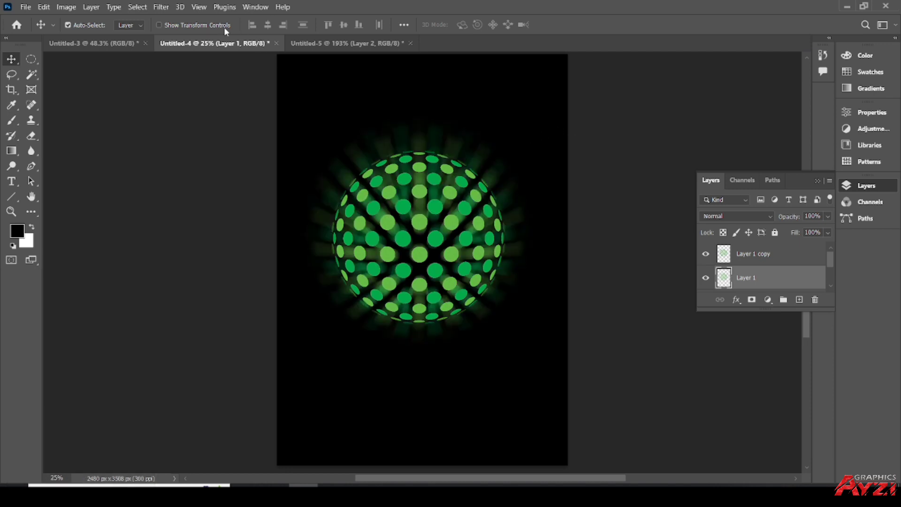
# Reapply the same Radial Blur to Layer 1 three more times to lengthen the light rays.
pyautogui.click(161, 7)
pyautogui.click(174, 18)
pyautogui.click(161, 7)
pyautogui.click(178, 18)
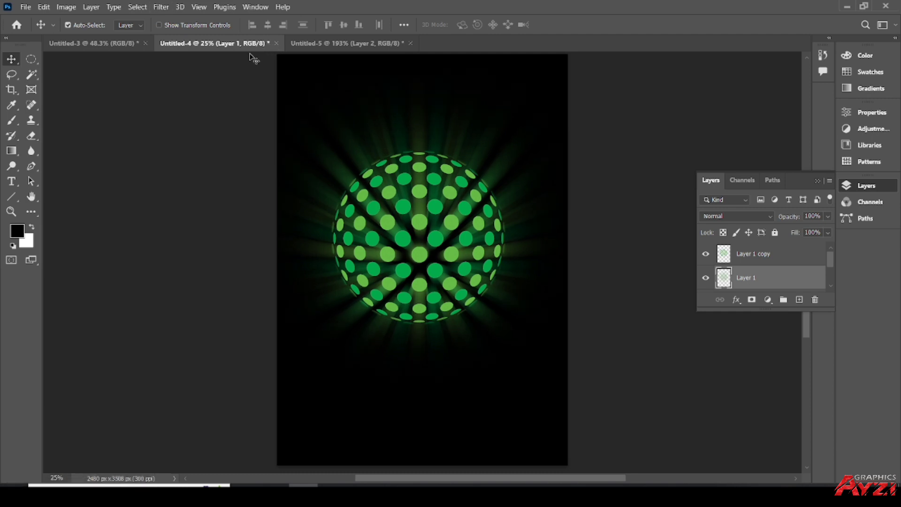
pyautogui.click(158, 7)
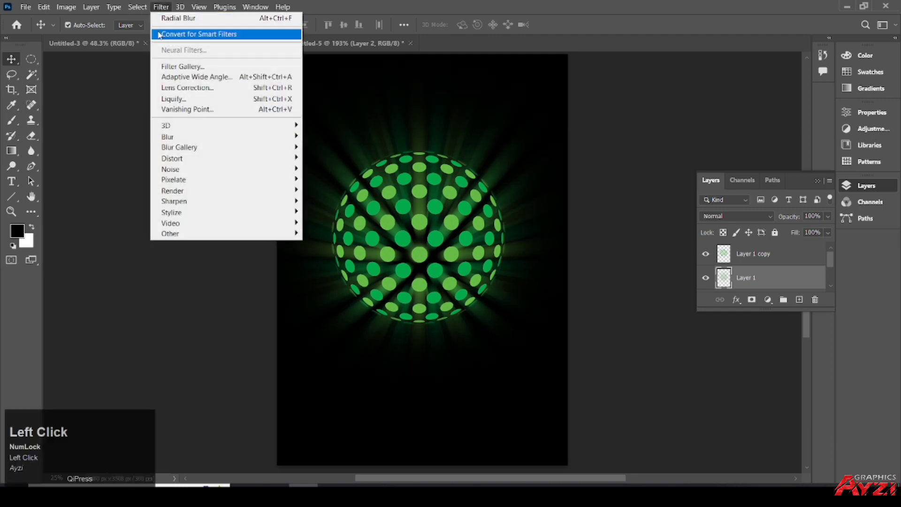
pyautogui.click(179, 19)
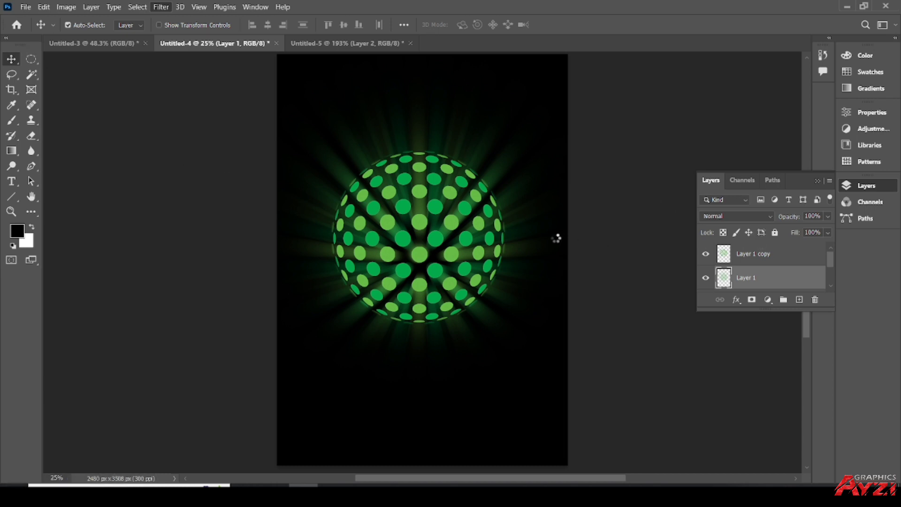
# Combine Layer 1 and Layer 1 copy into a single smart object.
pyautogui.keyDown('shift'); pyautogui.click(772, 265); pyautogui.keyUp('shift')
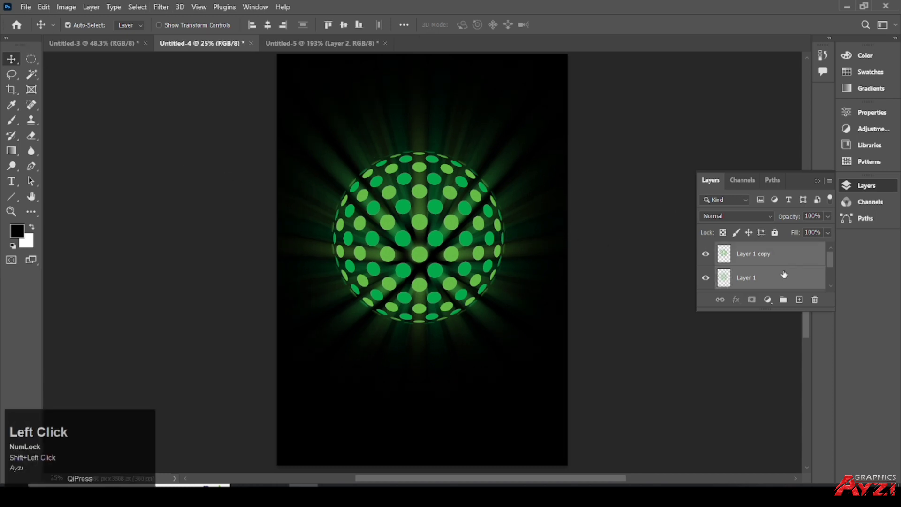
pyautogui.rightClick(786, 288)
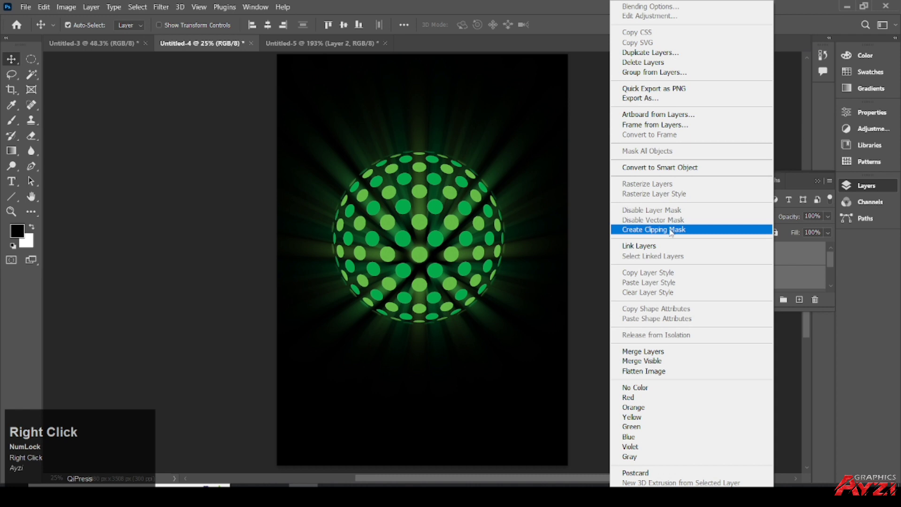
pyautogui.click(660, 167)
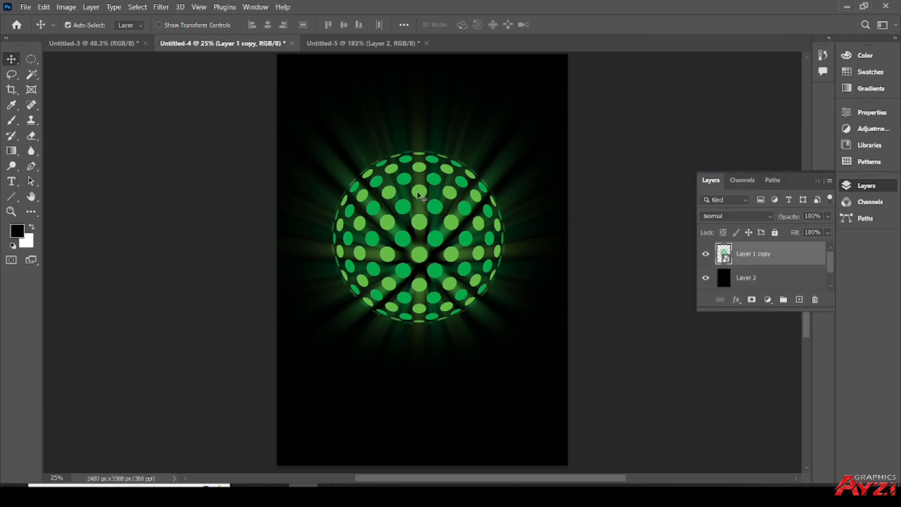
# Duplicate the glowing sphere directly below the original and lower the copy's Fill to about 7% as a faint reflection.
pyautogui.moveTo(421, 203); pyautogui.dragTo(423, 408)
pyautogui.scroll(-1, 436, 231)
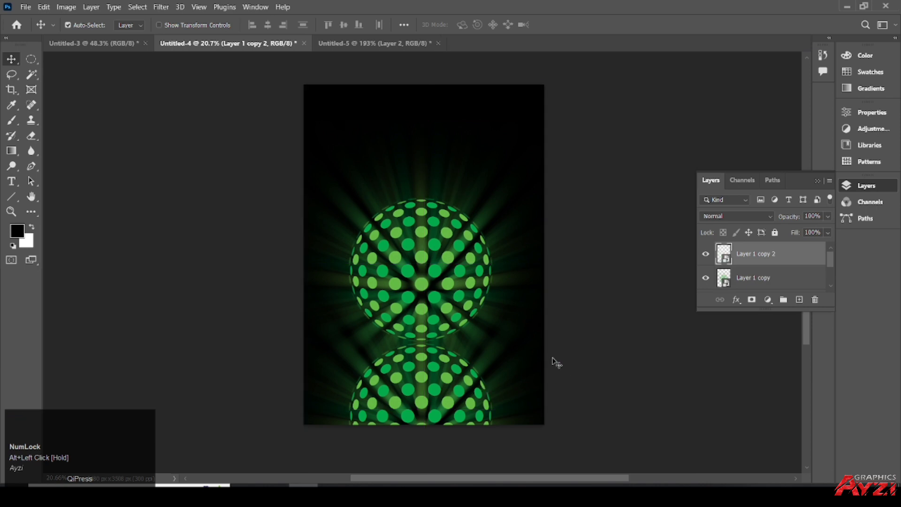
pyautogui.click(829, 233)
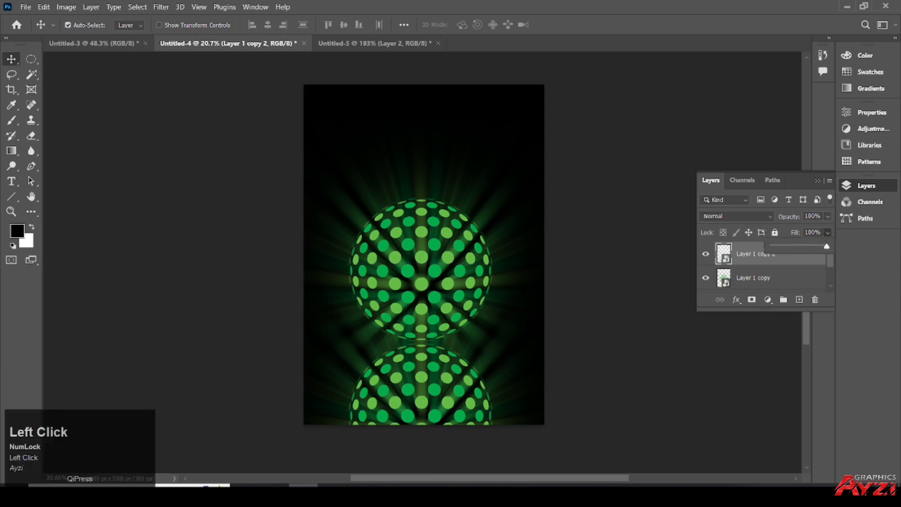
pyautogui.click(797, 233)
pyautogui.write('5')
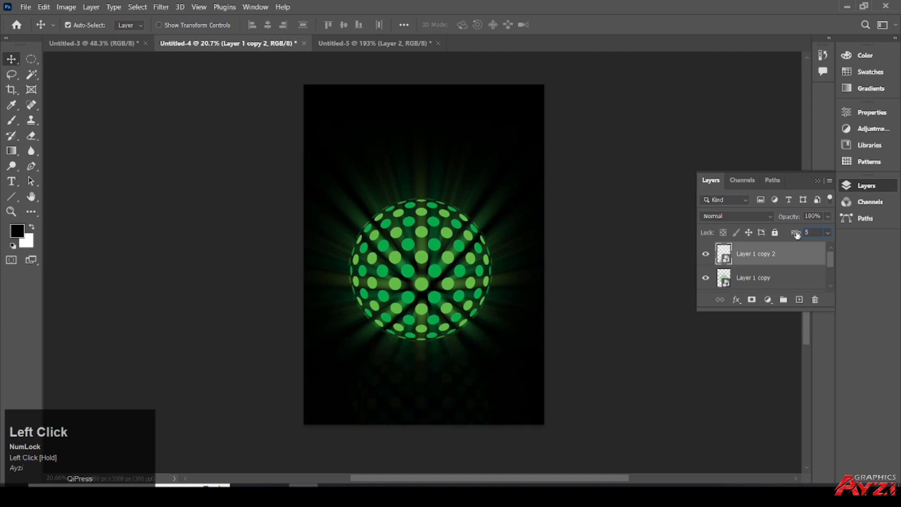
pyautogui.scroll(2, 812, 233)
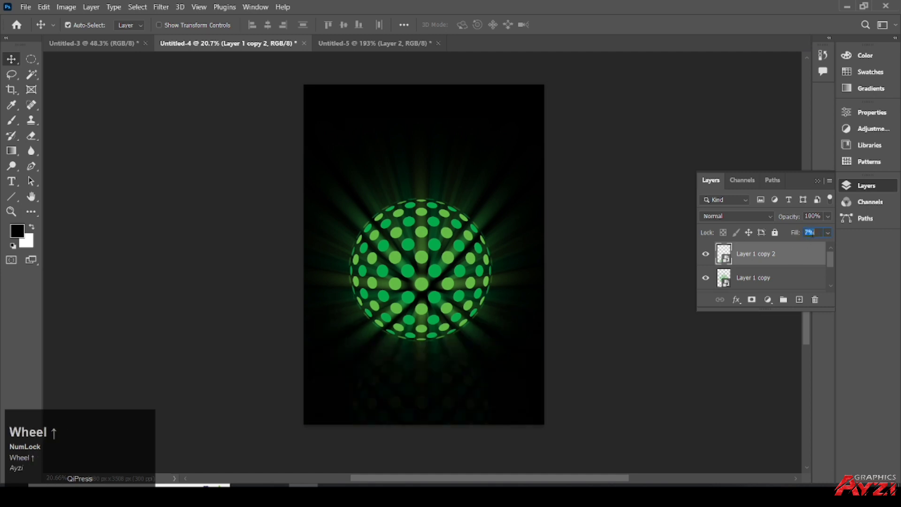
pyautogui.click(818, 181)
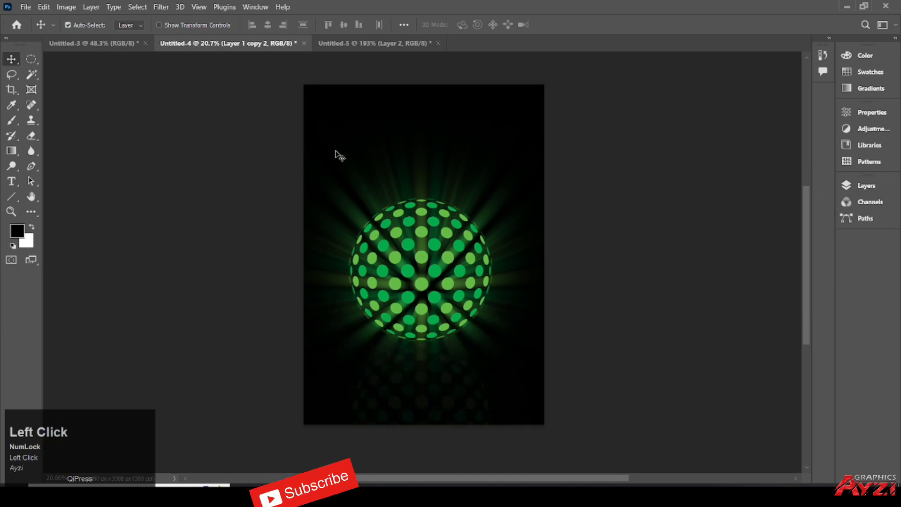
pyautogui.click(634, 256)
# Inspect the finished green sphere with its reflection and compare it with the coloured spheres in the Untitled-3 document.
pyautogui.scroll(1, 478, 283)
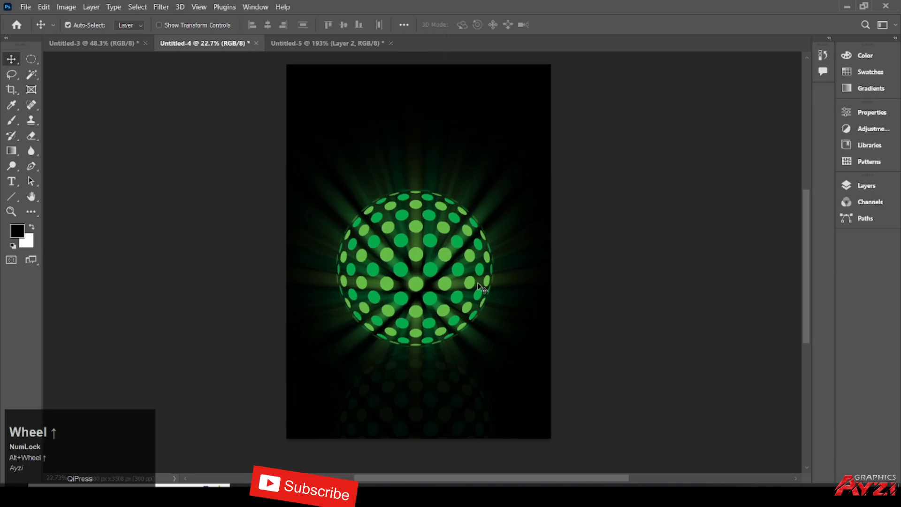
pyautogui.scroll(1, 511, 296)
pyautogui.moveTo(513, 302)
pyautogui.mouseDown()
pyautogui.moveTo(530, 308)
pyautogui.moveTo(529, 301)
pyautogui.mouseUp()
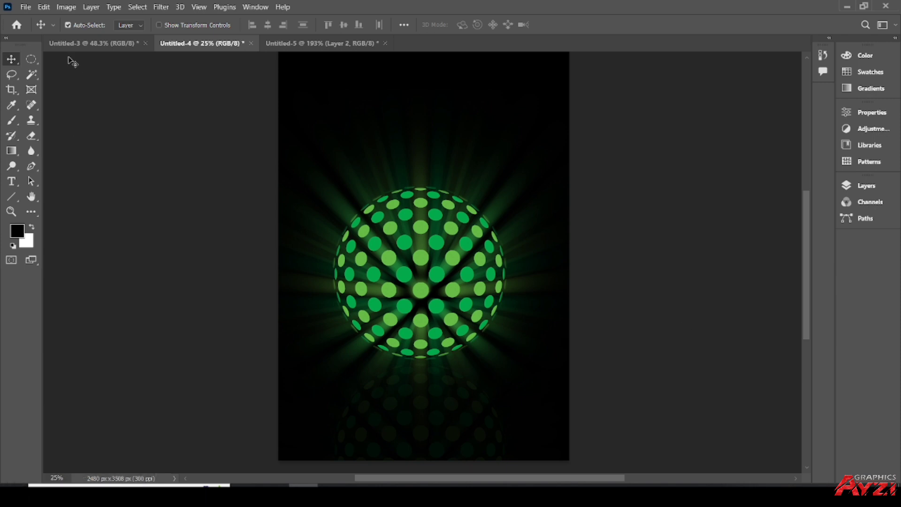
pyautogui.click(93, 43)
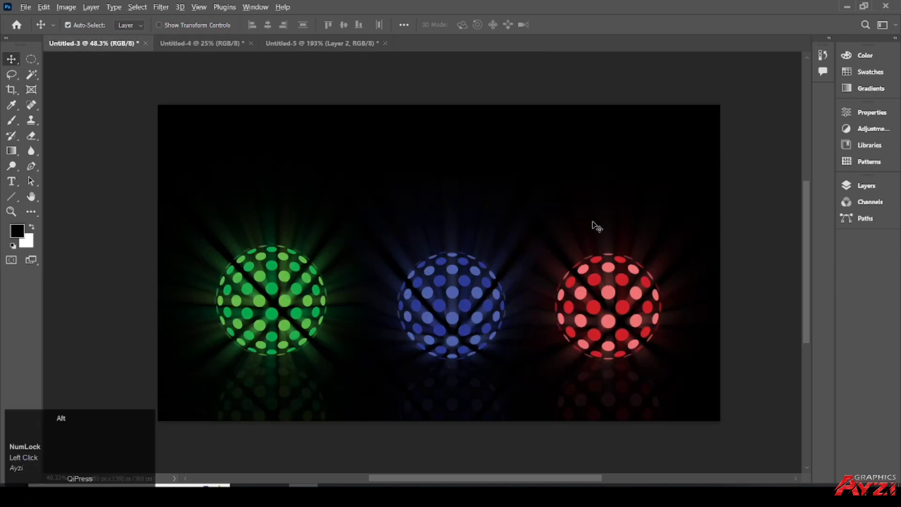
pyautogui.scroll(2, 594, 227)
pyautogui.scroll(1, 578, 244)
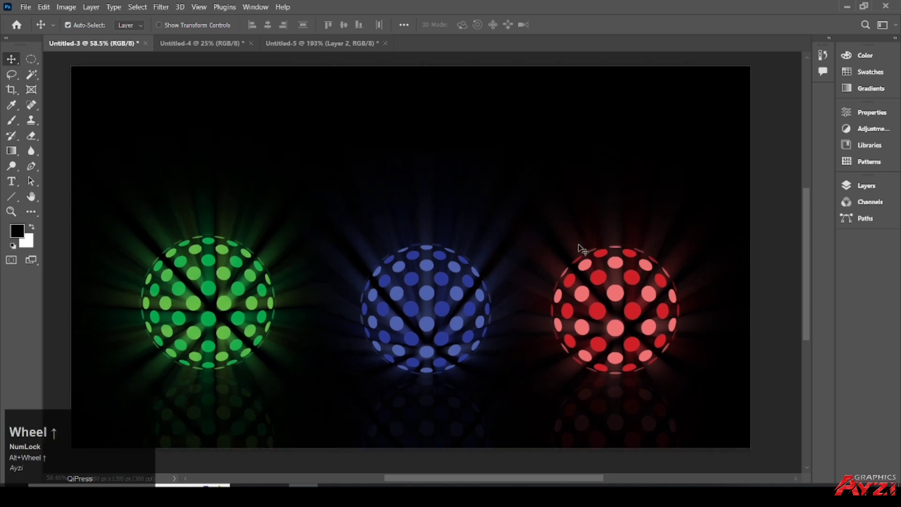
pyautogui.moveTo(587, 244); pyautogui.dragTo(603, 242)
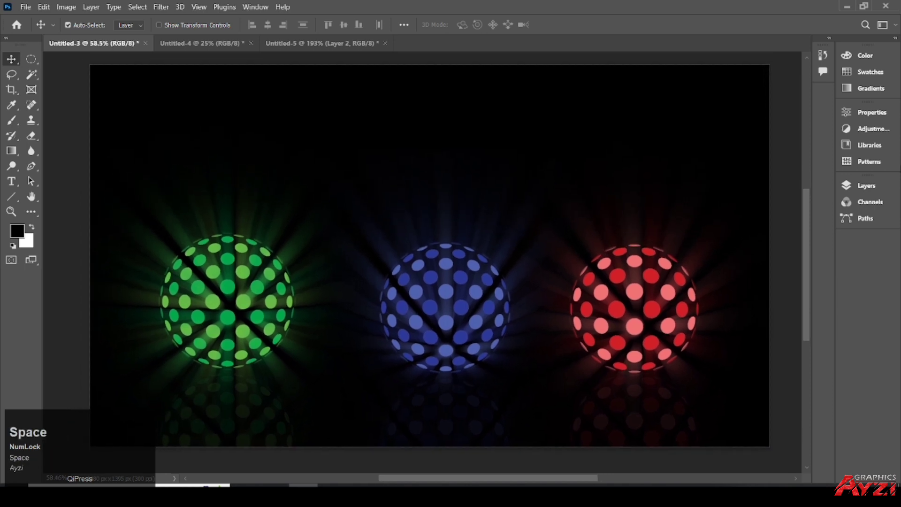